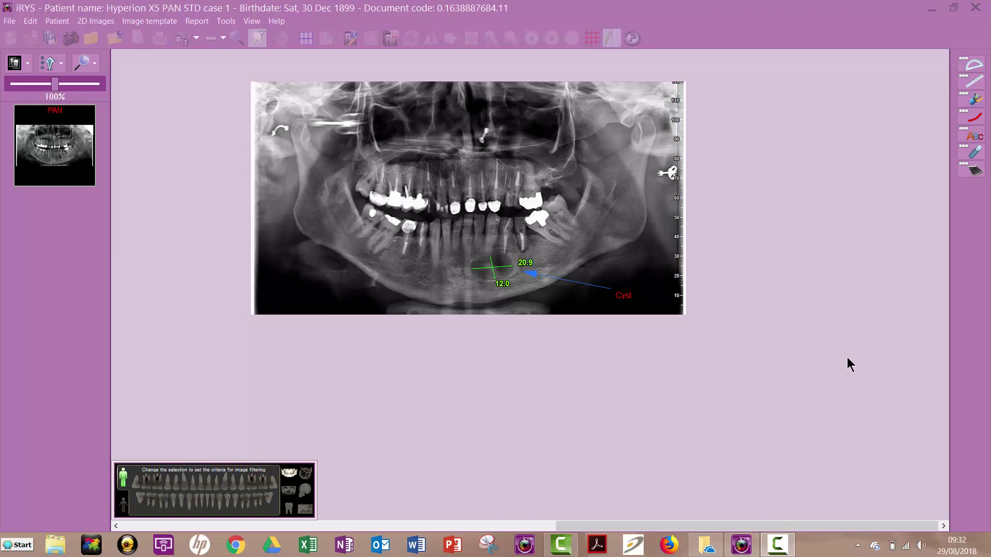
Start a new report from template F1 (1 image, full-page portrait) with two portrait pages.
{"action": "mouse_move", "coordinate": [435, 199]}
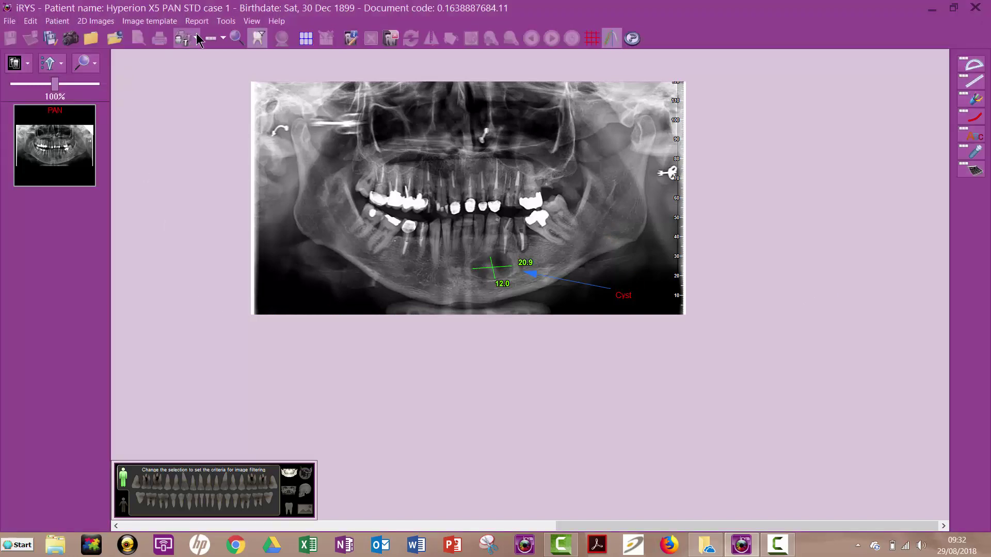
{"action": "left_click", "coordinate": [196, 22]}
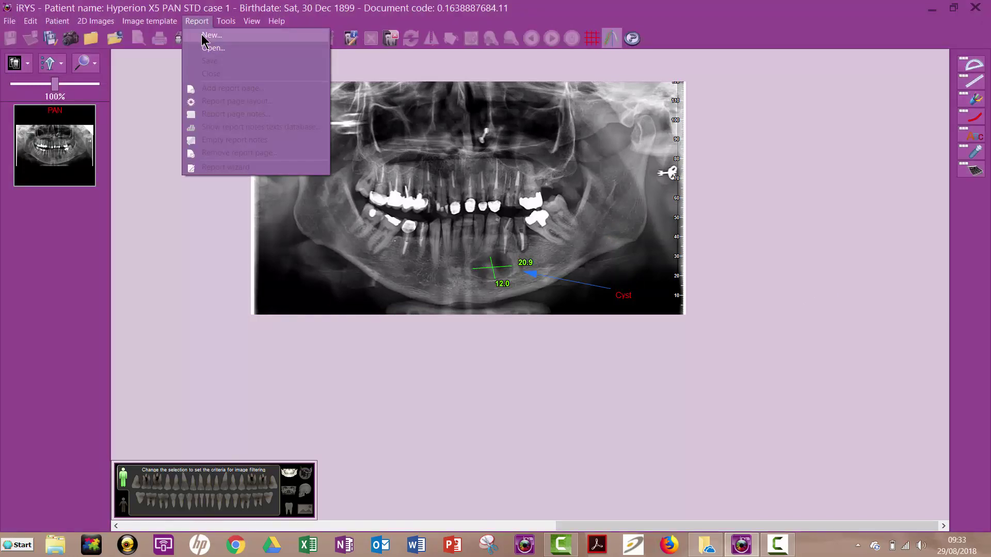
{"action": "left_click", "coordinate": [206, 35]}
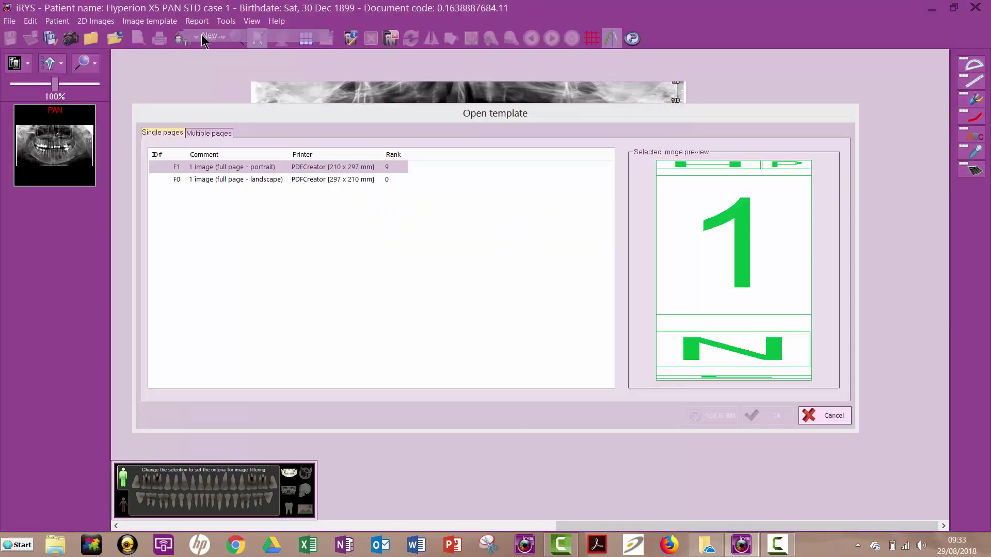
{"action": "left_click", "coordinate": [258, 181]}
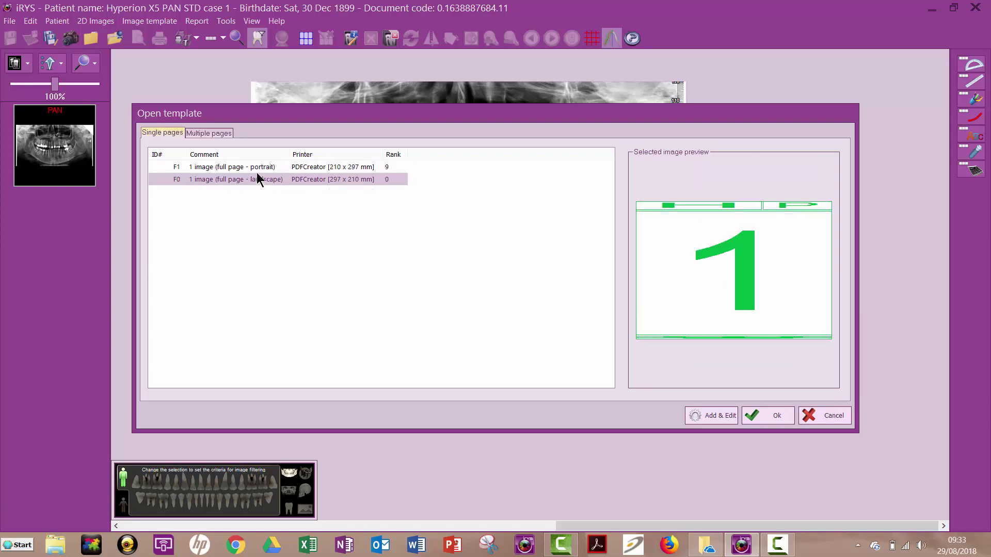
{"action": "left_click", "coordinate": [259, 171]}
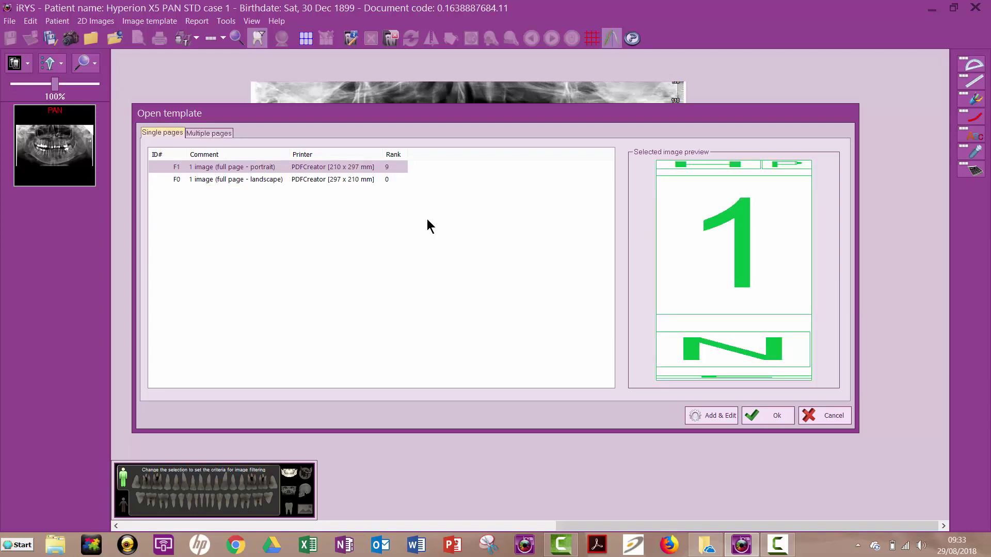
{"action": "left_click", "coordinate": [762, 418]}
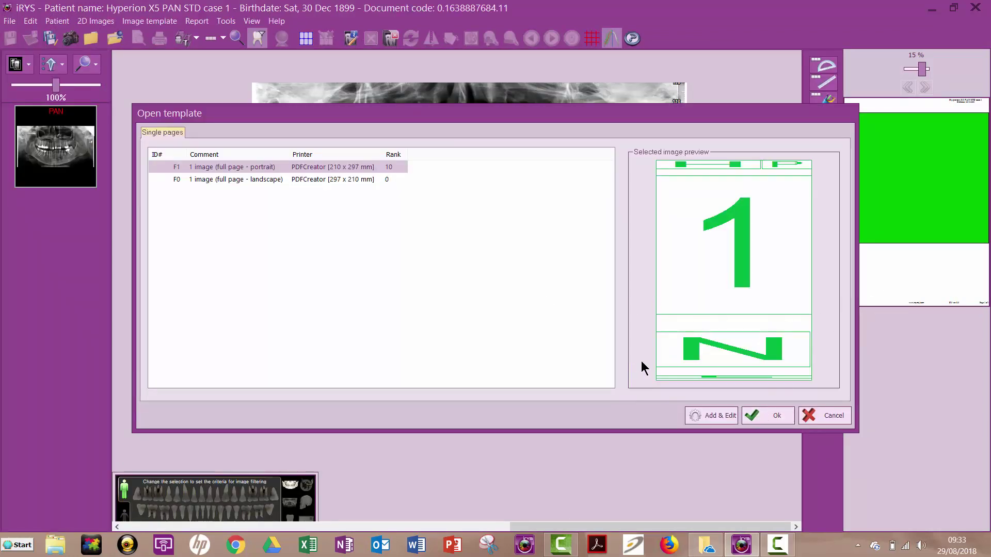
{"action": "left_click", "coordinate": [749, 412]}
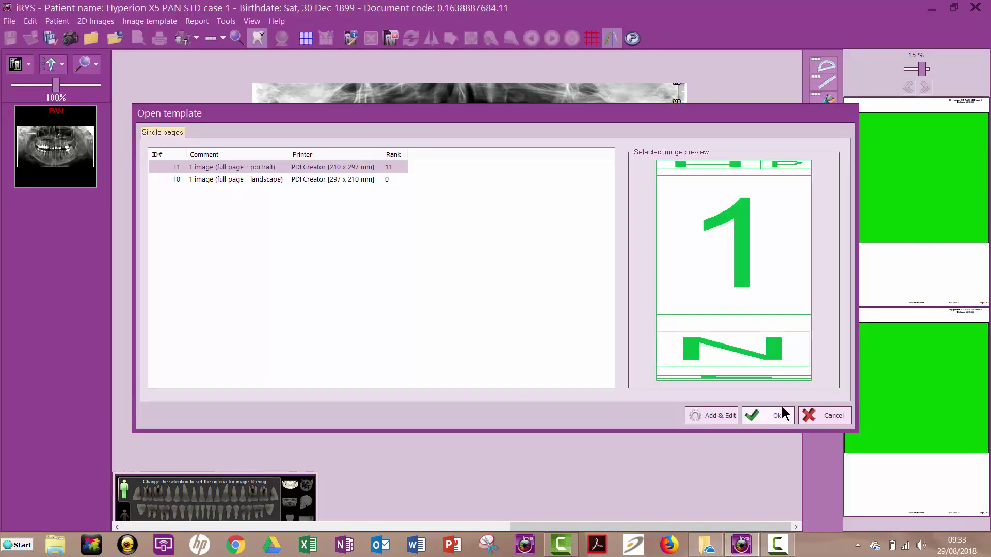
{"action": "left_click", "coordinate": [815, 417]}
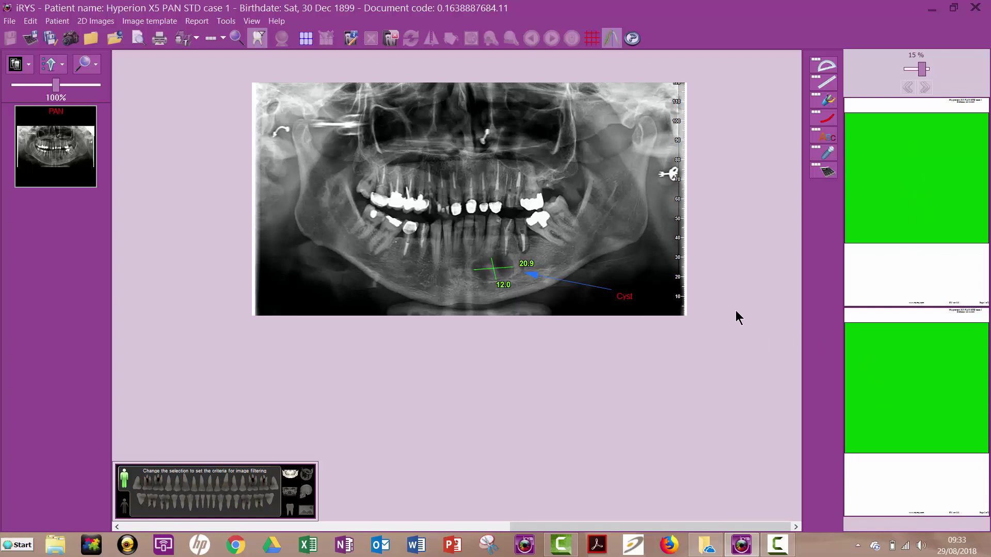
Show the report toolbar from the right-hand tool strip.
{"action": "left_click", "coordinate": [824, 172]}
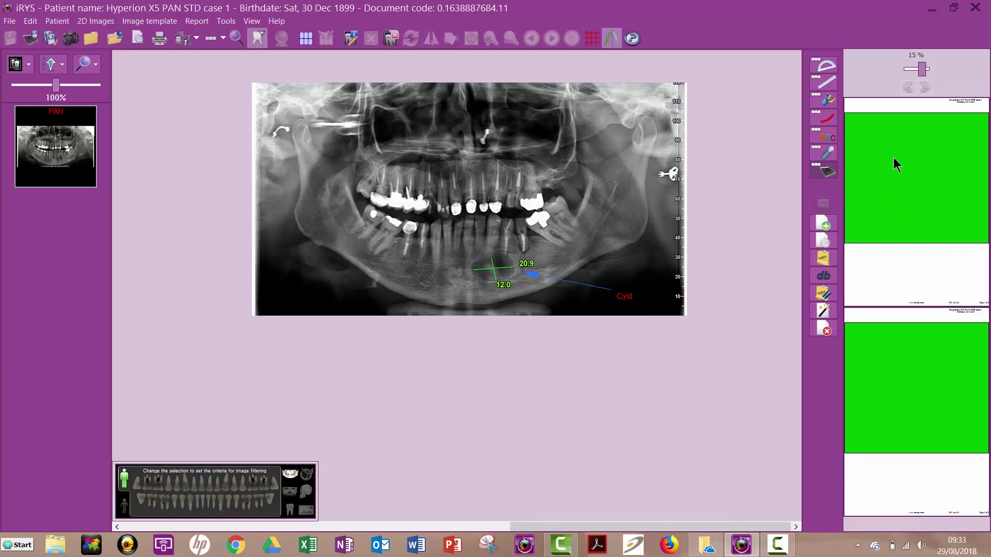
Drop the annotated panoramic X-ray into the image frames of pages 1 and 2.
{"action": "left_click", "coordinate": [886, 191]}
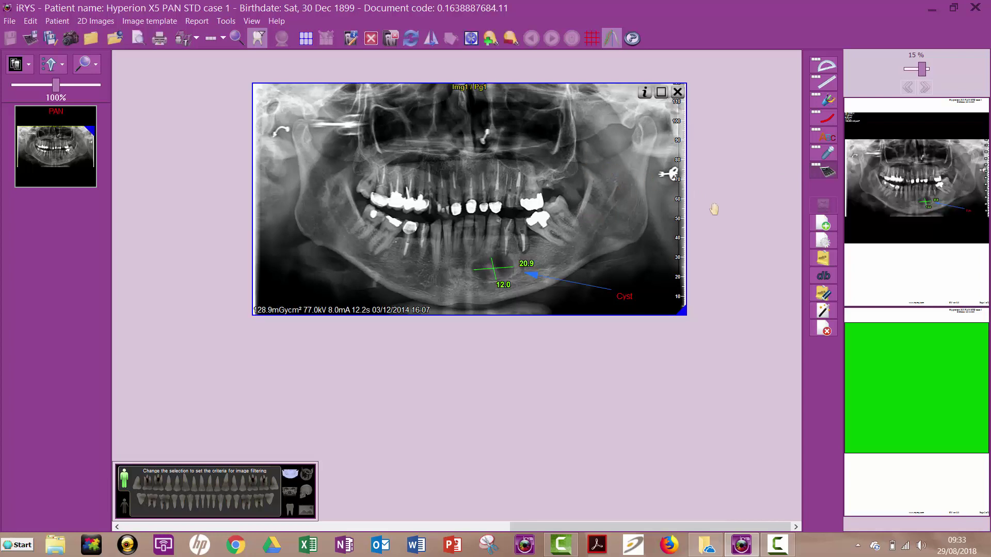
{"action": "left_click", "coordinate": [883, 373]}
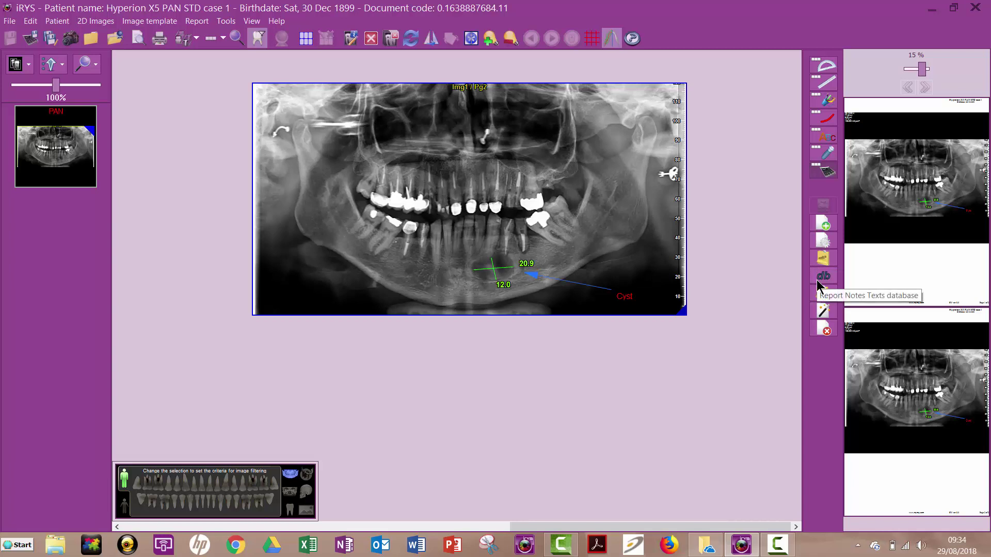
Remove Page 2 from the report and confirm the deletion.
{"action": "left_click", "coordinate": [830, 331]}
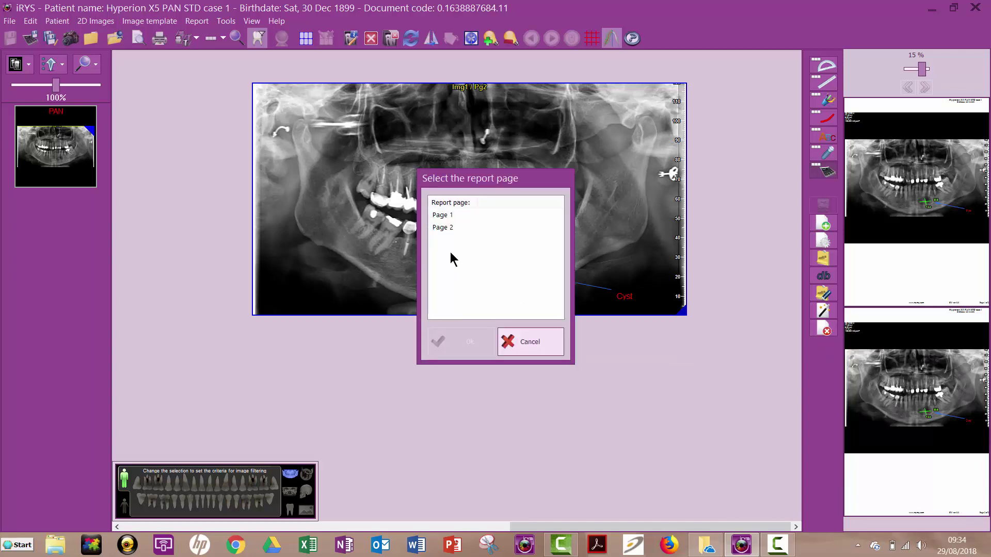
{"action": "left_click", "coordinate": [439, 229]}
{"action": "left_click", "coordinate": [440, 228]}
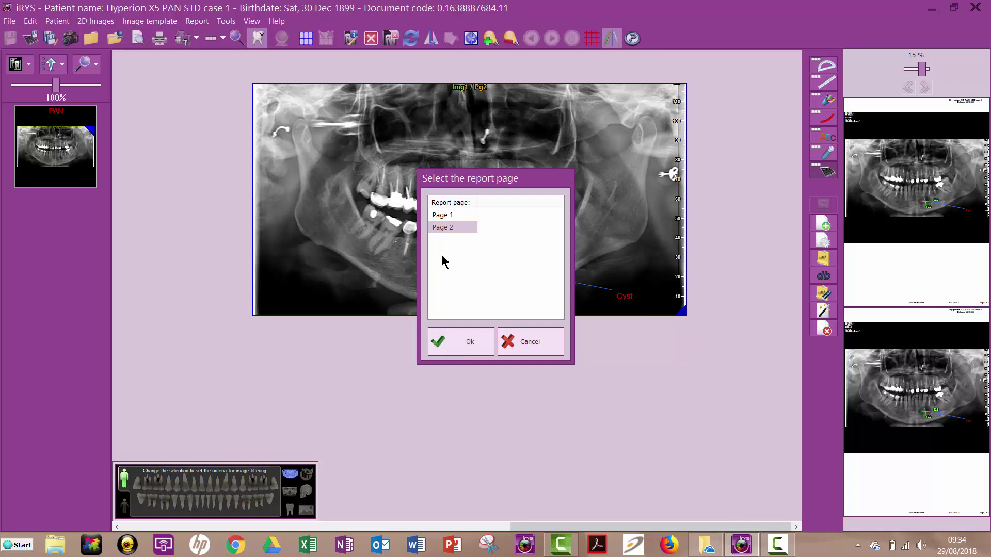
{"action": "left_click", "coordinate": [460, 343]}
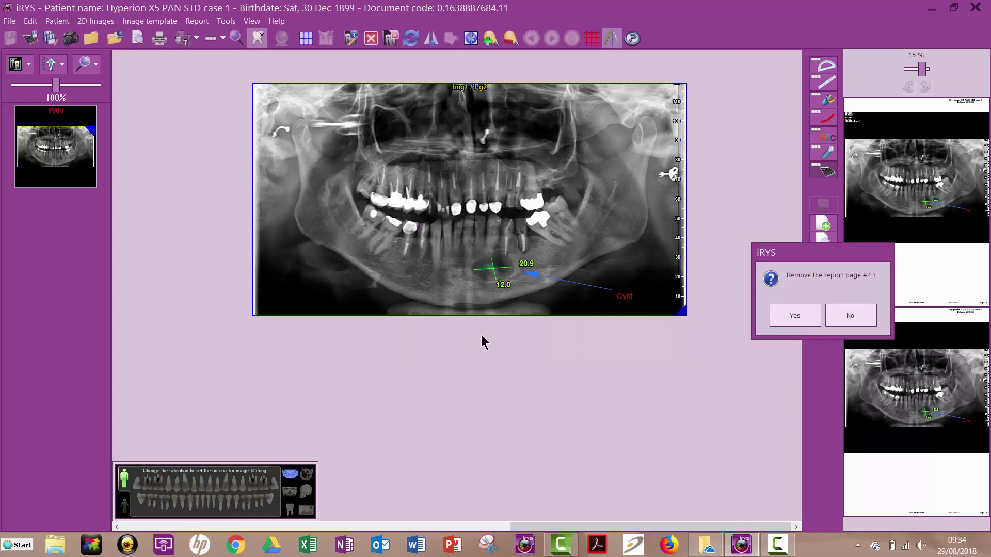
{"action": "left_click", "coordinate": [783, 320]}
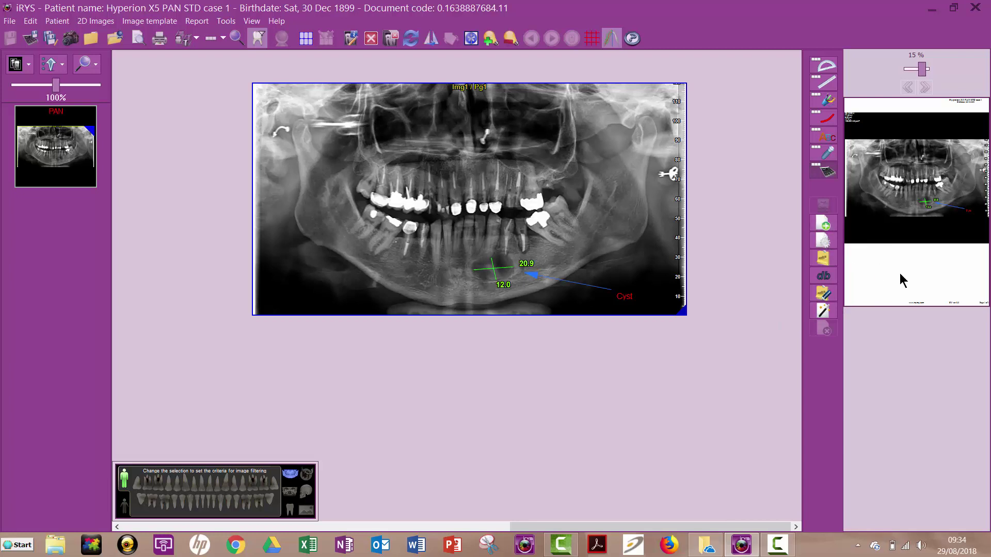
Add the note 'Note cyst and advise' in light blue text to page 1.
{"action": "left_click", "coordinate": [824, 259]}
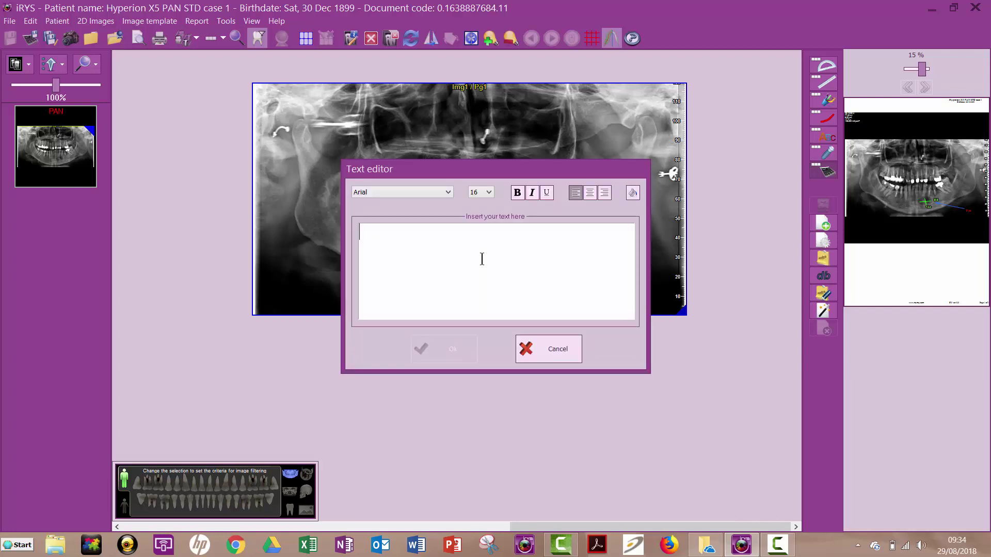
{"action": "type", "text": "Note cyc"}
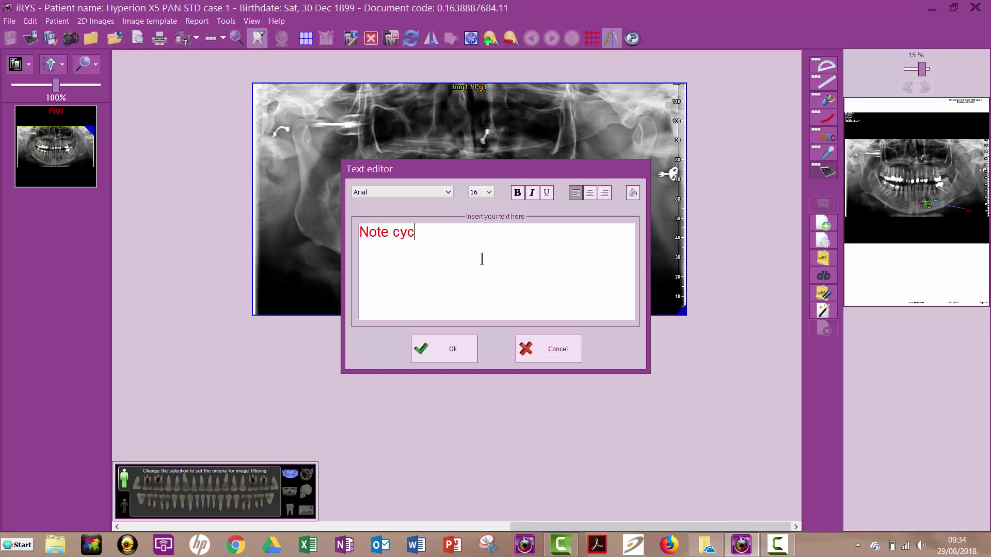
{"action": "key", "text": "BackSpace"}
{"action": "type", "text": "st and advise"}
{"action": "left_click", "coordinate": [632, 193]}
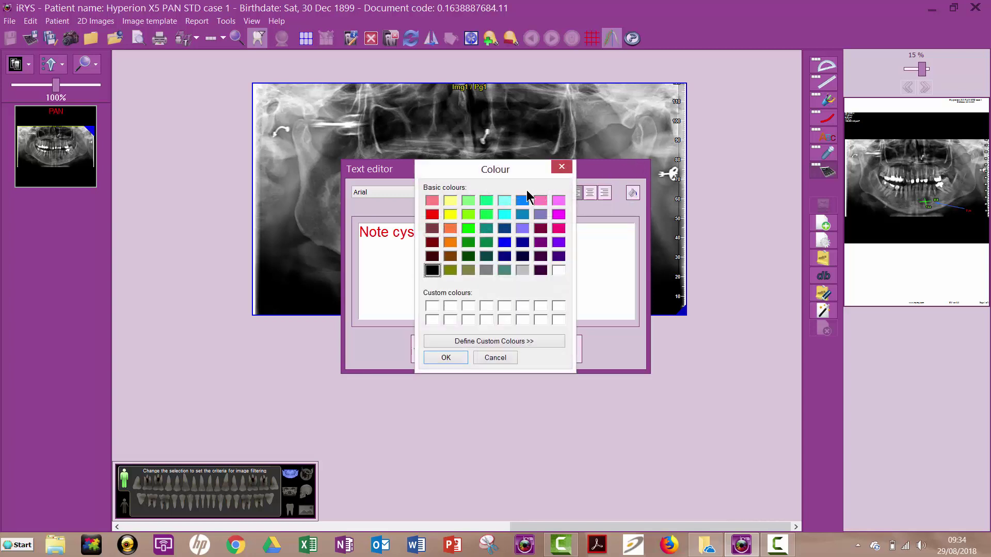
{"action": "left_click", "coordinate": [520, 202]}
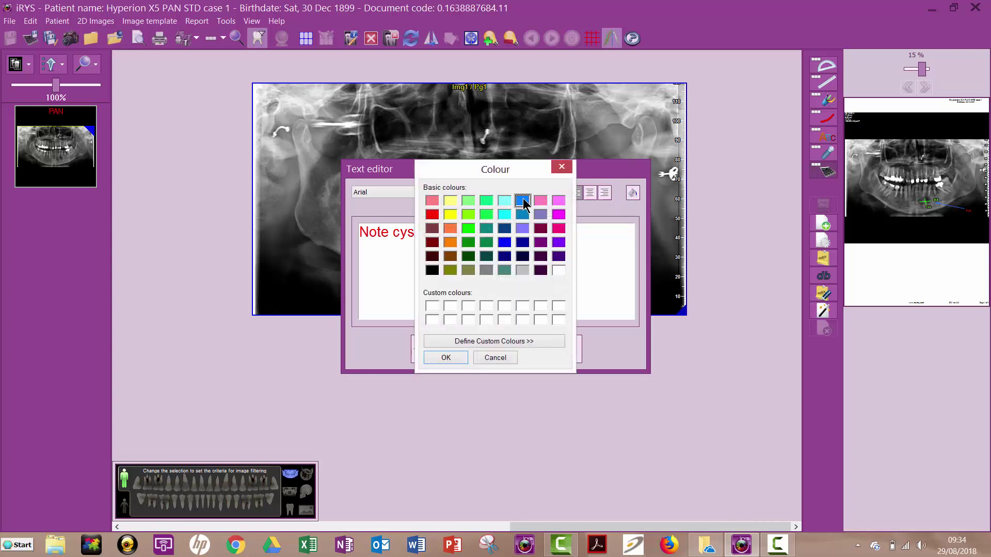
{"action": "left_click", "coordinate": [445, 358]}
{"action": "left_click", "coordinate": [441, 349]}
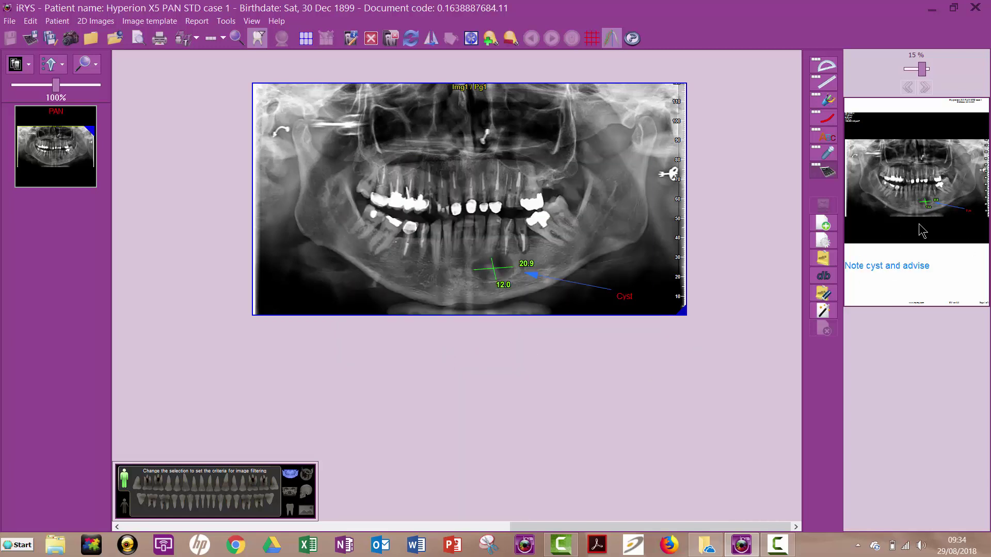
Add an F1 portrait page and insert the panoramic X-ray into its frame.
{"action": "left_click", "coordinate": [823, 223]}
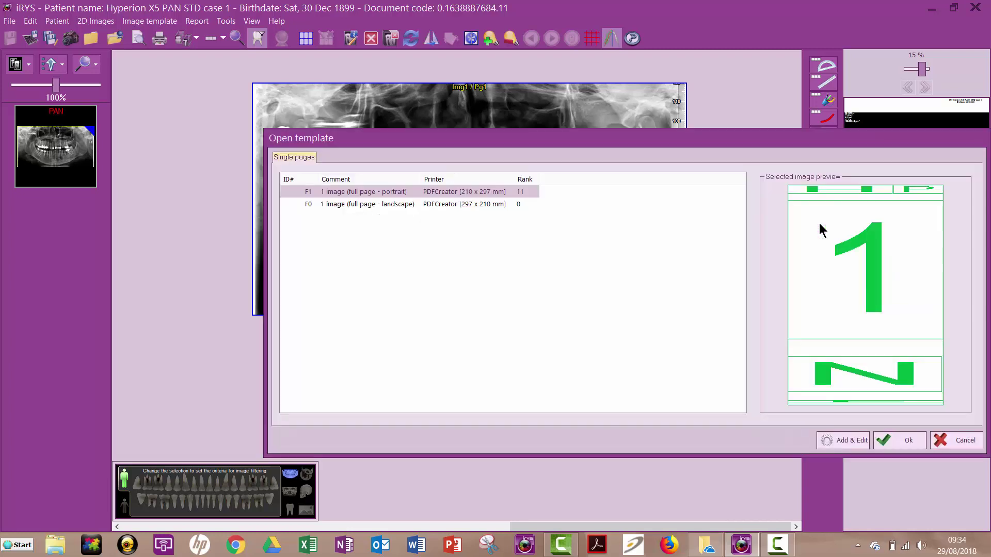
{"action": "left_click", "coordinate": [429, 206]}
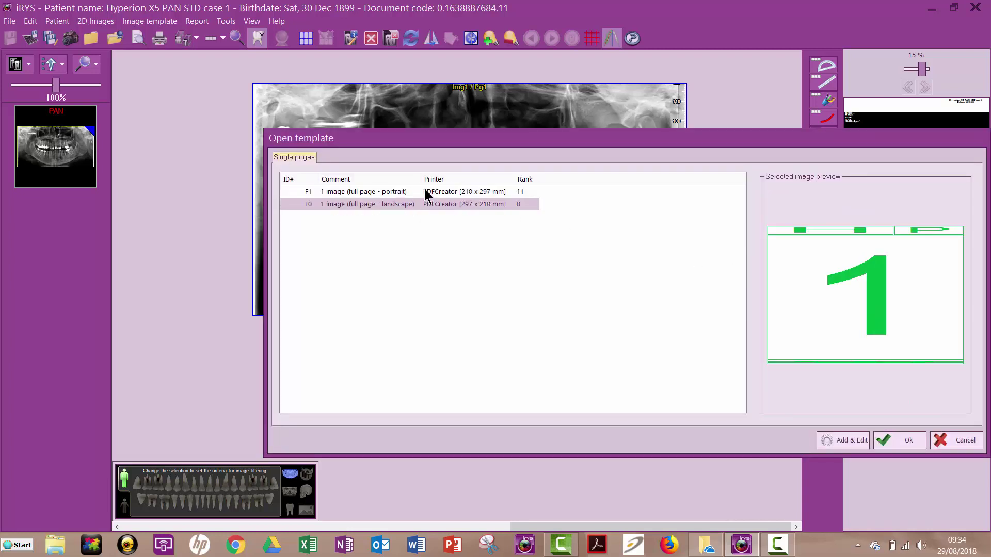
{"action": "left_click", "coordinate": [426, 193]}
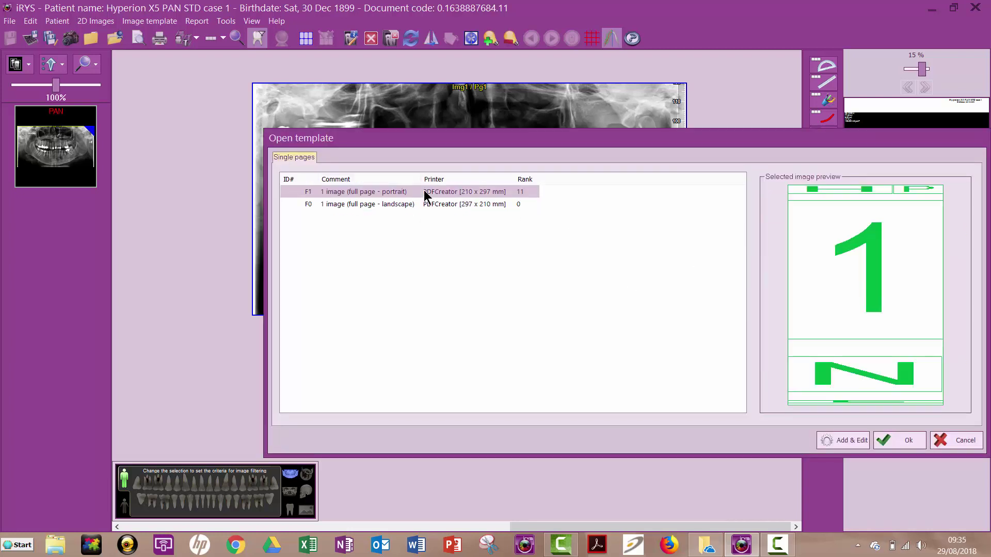
{"action": "left_click", "coordinate": [895, 447]}
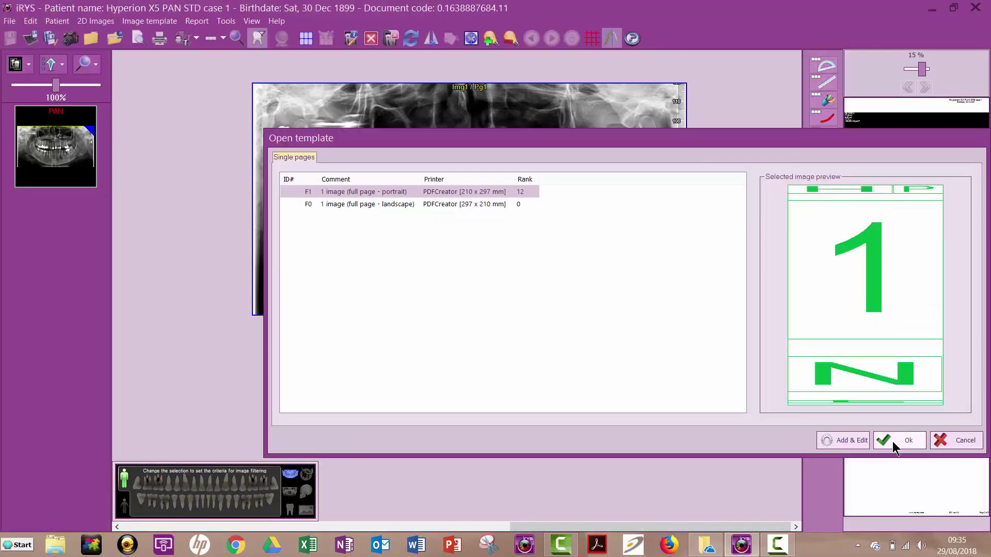
{"action": "left_click", "coordinate": [949, 441]}
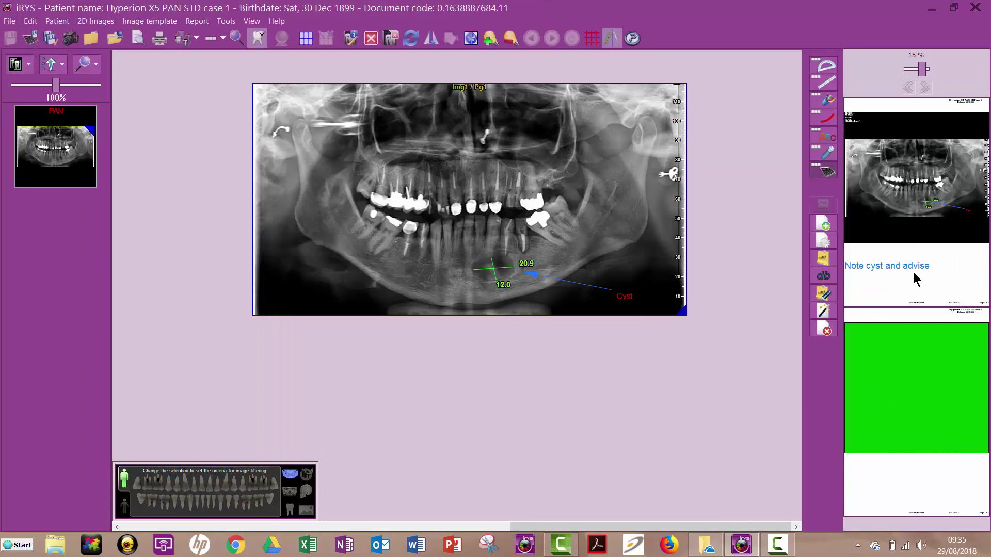
{"action": "left_click", "coordinate": [906, 365]}
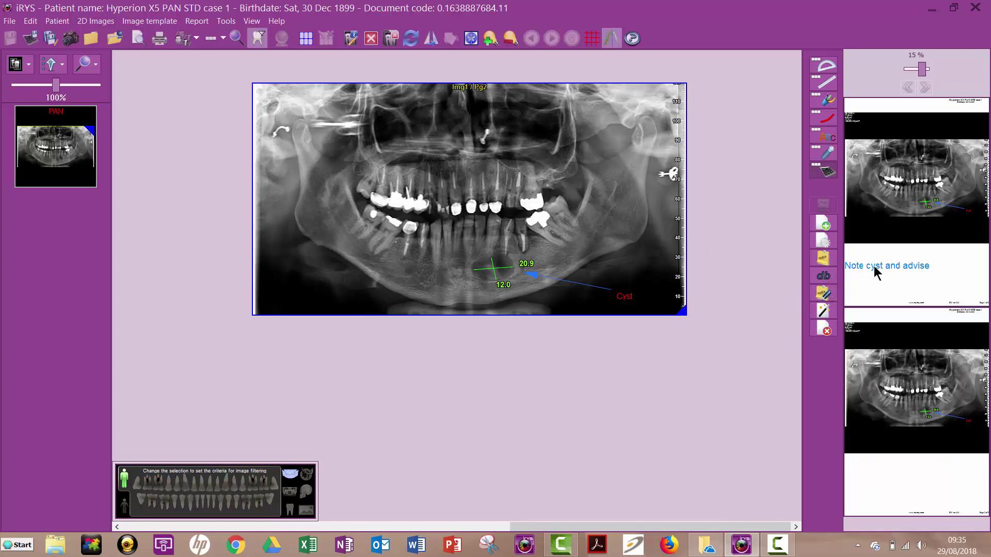
Apply the stored note 'Please note findings and advise' from Report notes texts to page 2.
{"action": "left_click", "coordinate": [823, 278]}
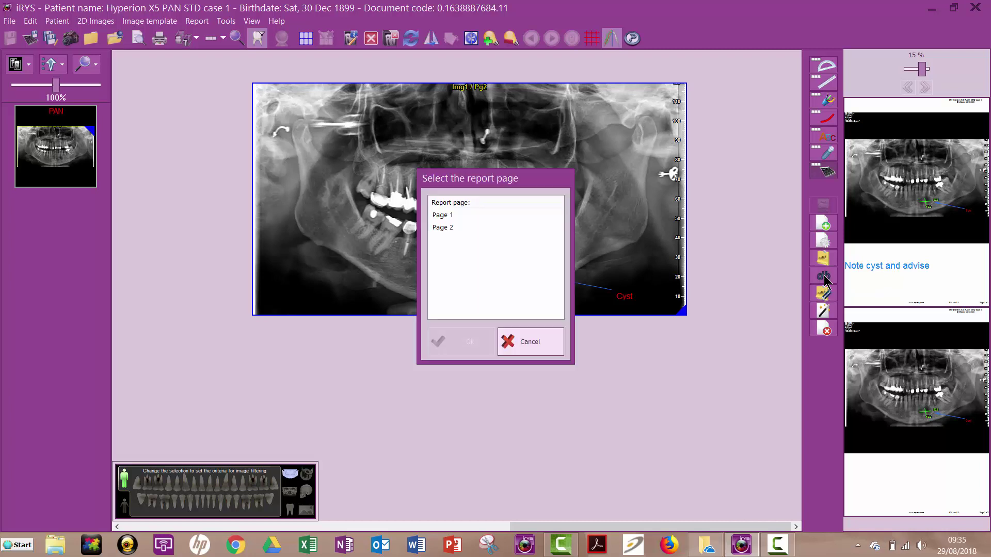
{"action": "left_click", "coordinate": [443, 227]}
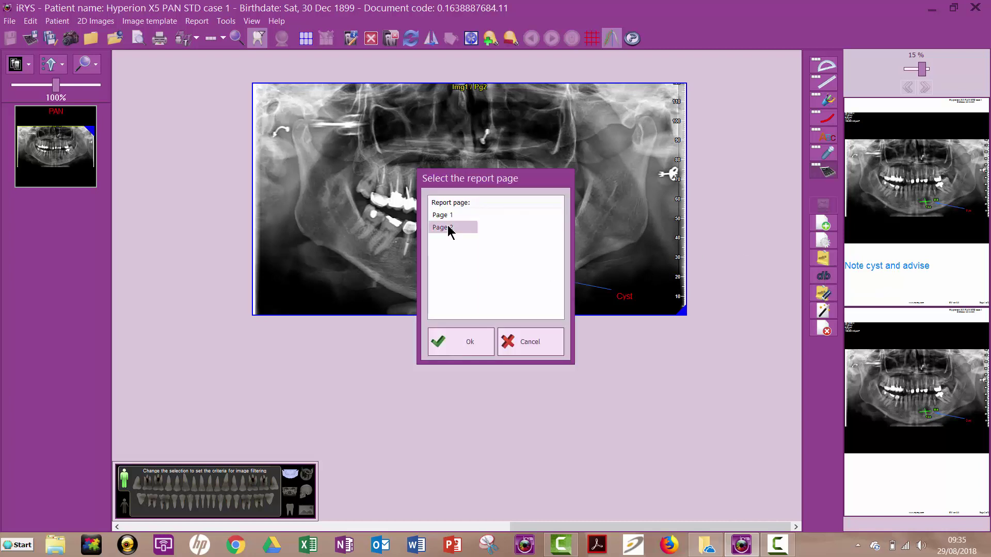
{"action": "left_click", "coordinate": [449, 345]}
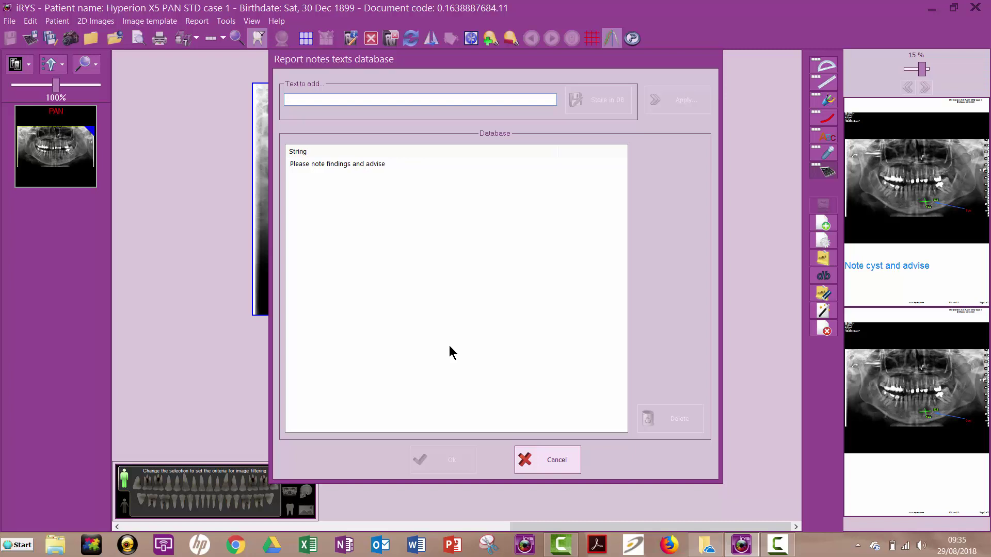
{"action": "left_click", "coordinate": [338, 164]}
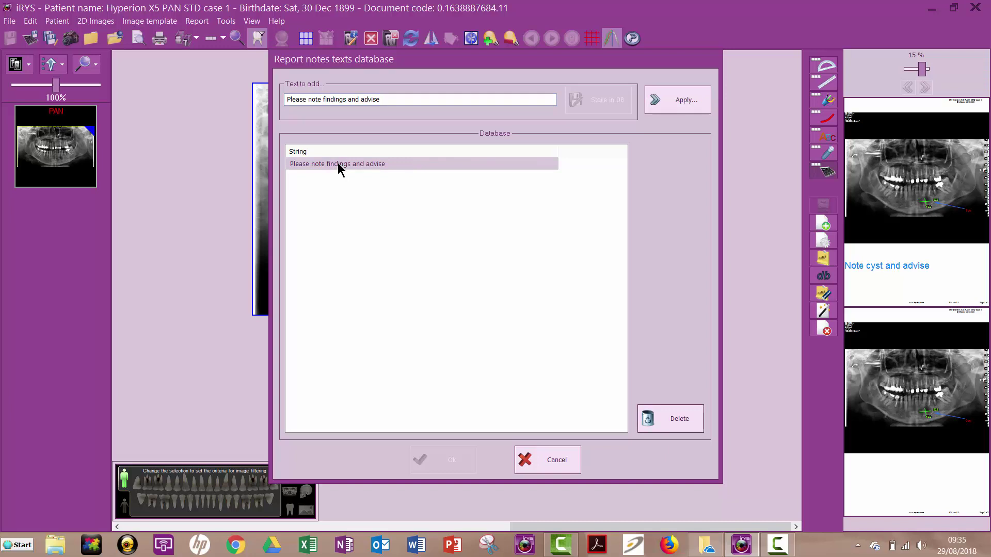
{"action": "left_click", "coordinate": [670, 105]}
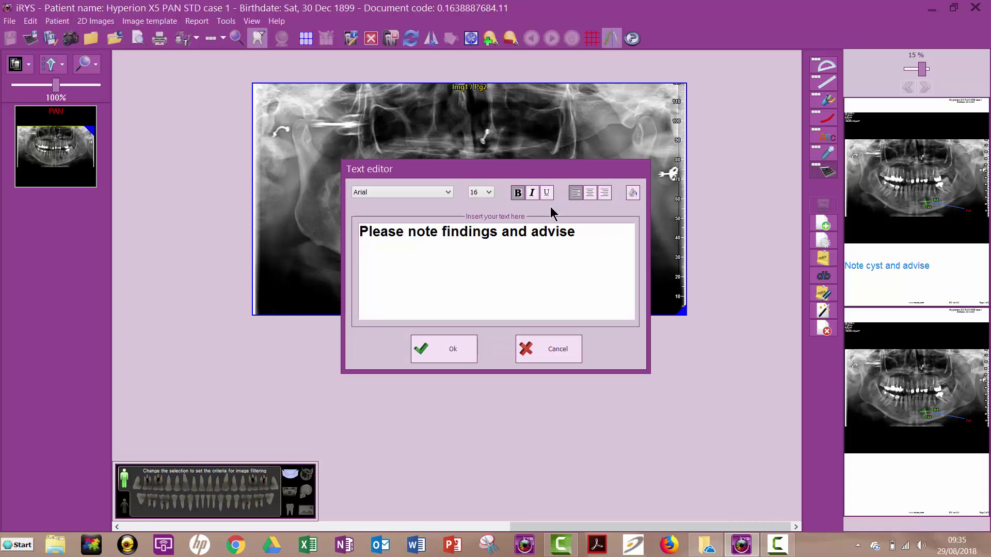
{"action": "left_click", "coordinate": [438, 350]}
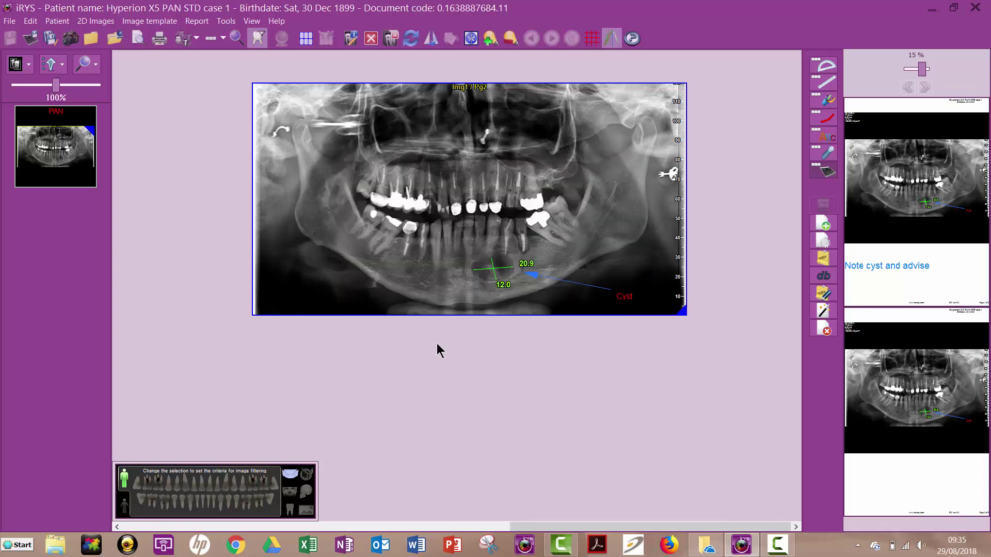
{"action": "left_click", "coordinate": [823, 277]}
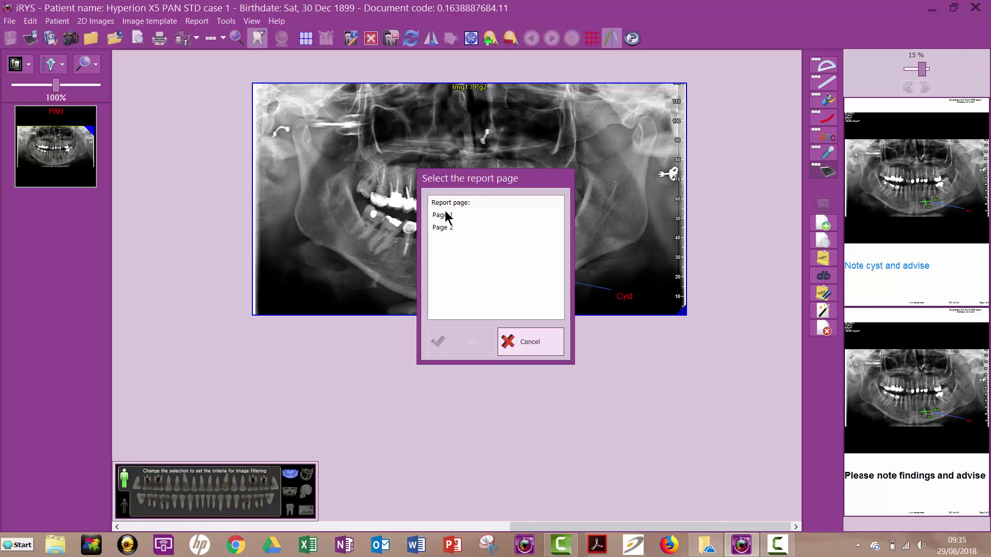
{"action": "left_click", "coordinate": [444, 228]}
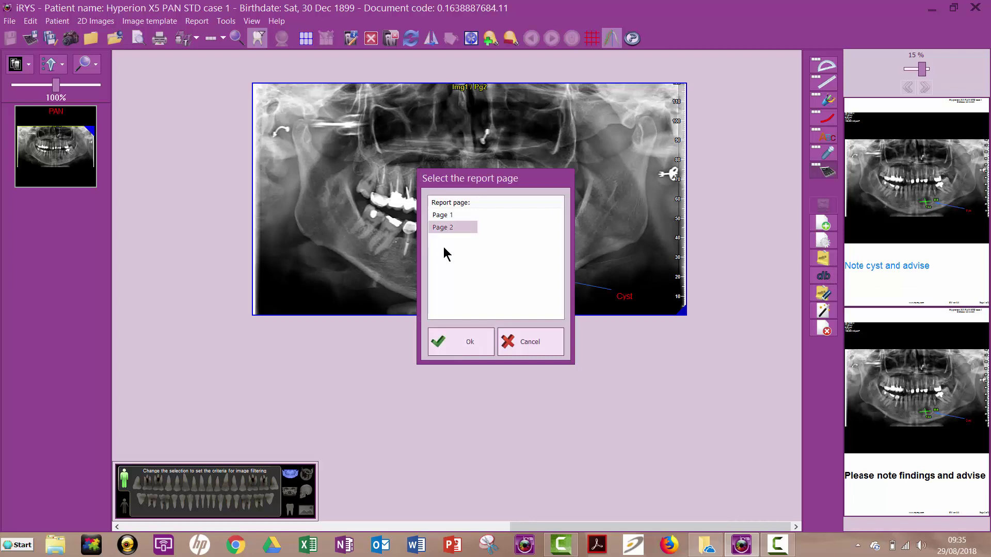
{"action": "left_click", "coordinate": [450, 342]}
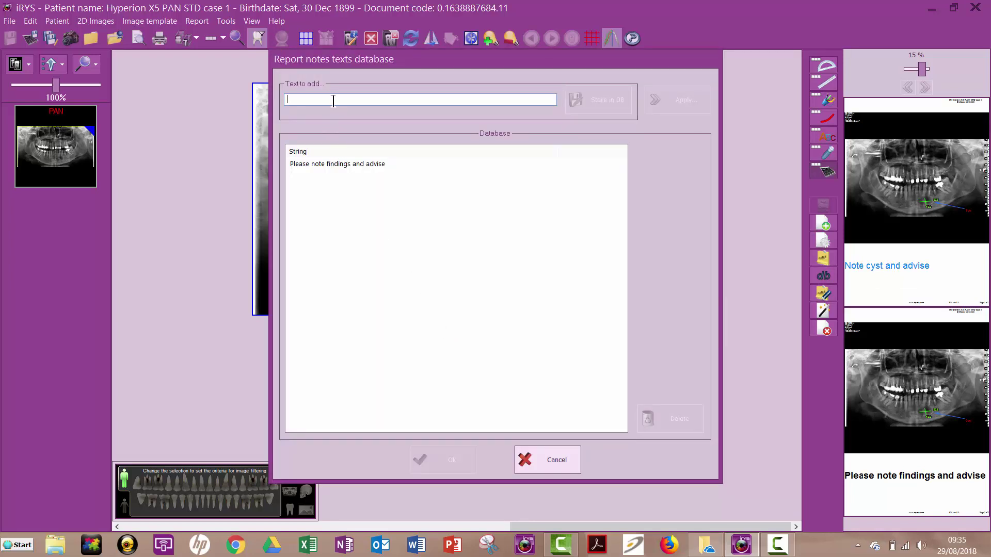
{"action": "type", "text": "lakdFH;"}
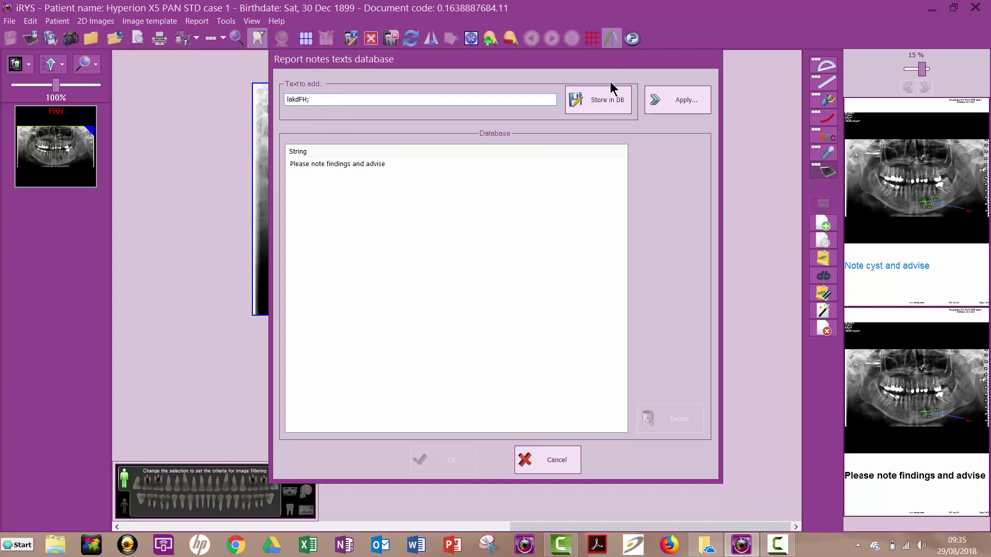
{"action": "left_click", "coordinate": [606, 103]}
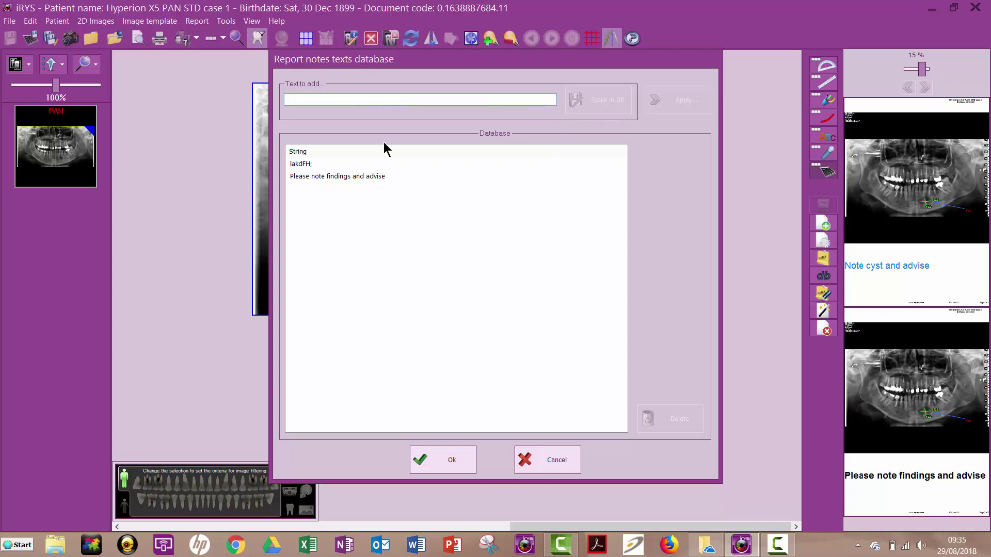
{"action": "left_click", "coordinate": [356, 176]}
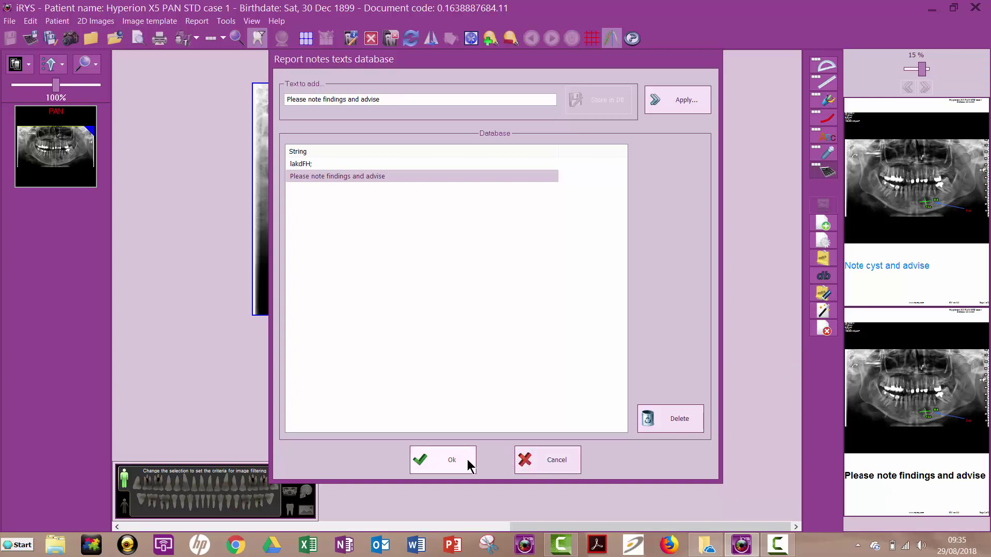
{"action": "left_click", "coordinate": [530, 462]}
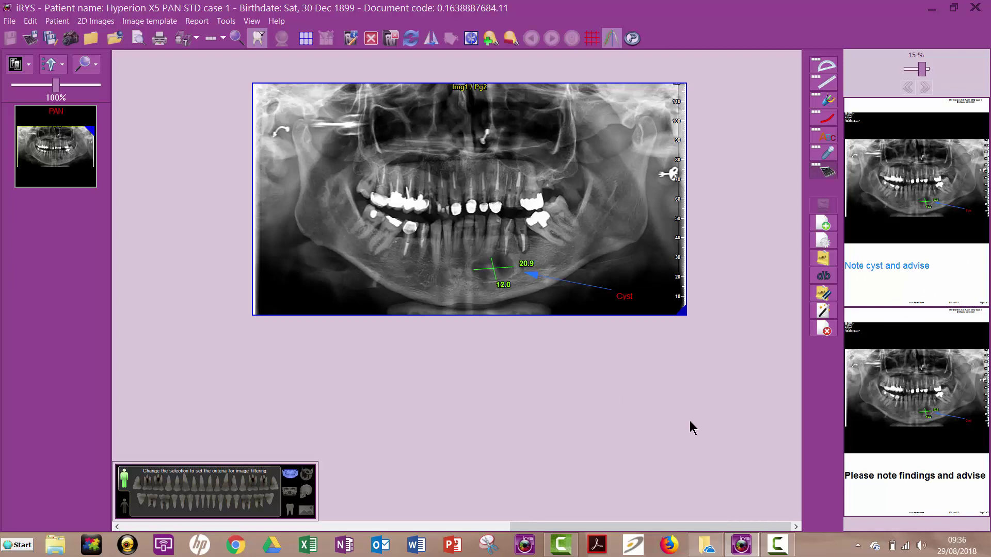
Add a blank F1 full-page portrait page as page 3 and browse the report pages.
{"action": "left_click", "coordinate": [819, 229]}
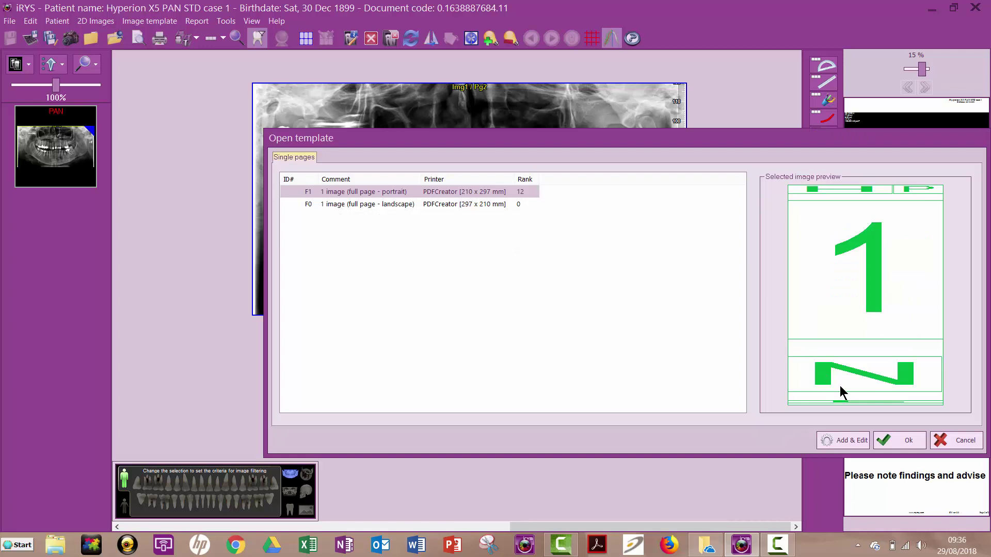
{"action": "left_click", "coordinate": [884, 445]}
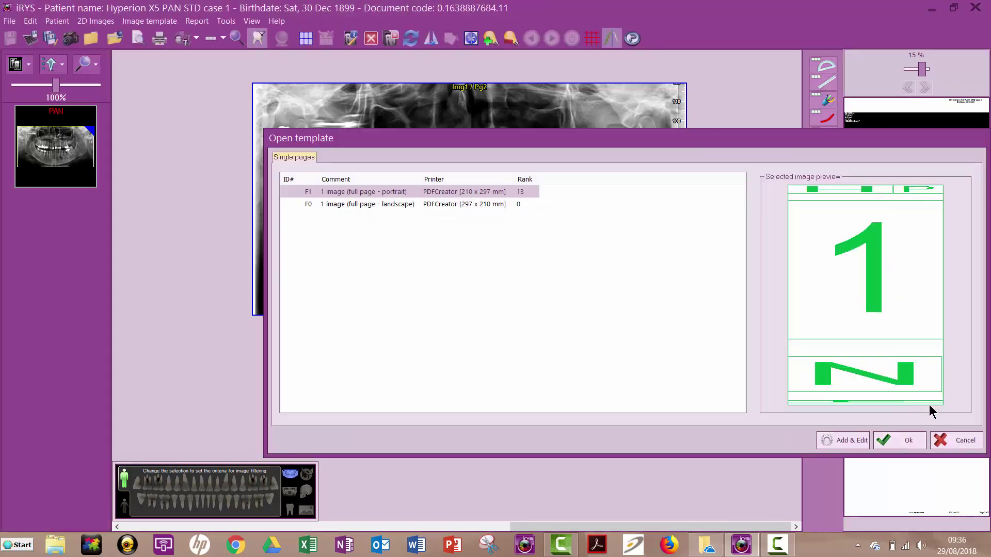
{"action": "left_click", "coordinate": [946, 443]}
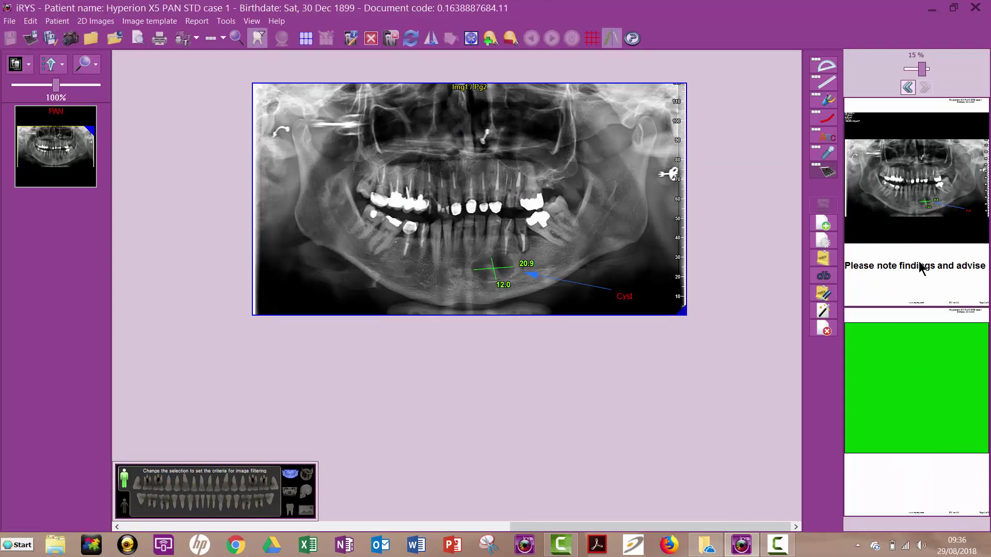
{"action": "left_click", "coordinate": [908, 89]}
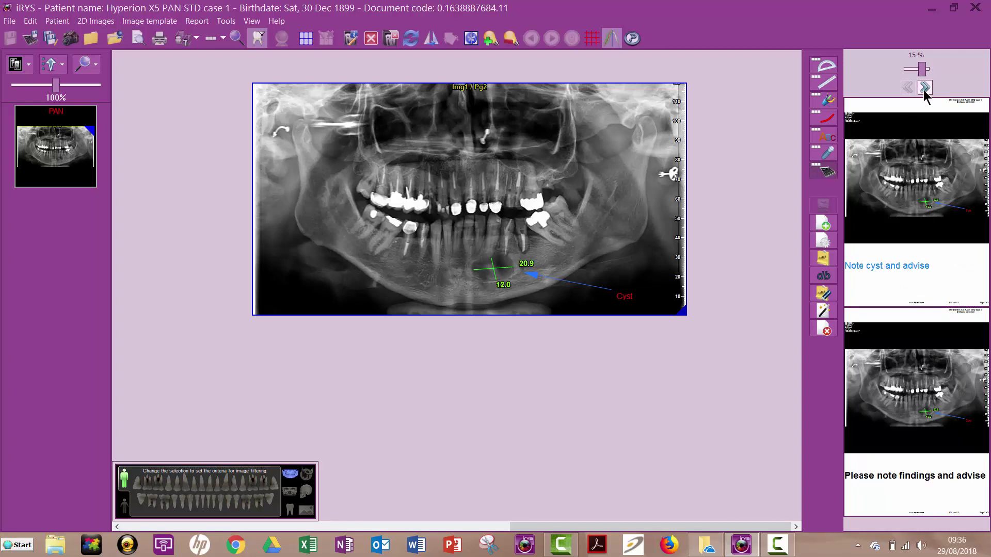
{"action": "left_click", "coordinate": [924, 89]}
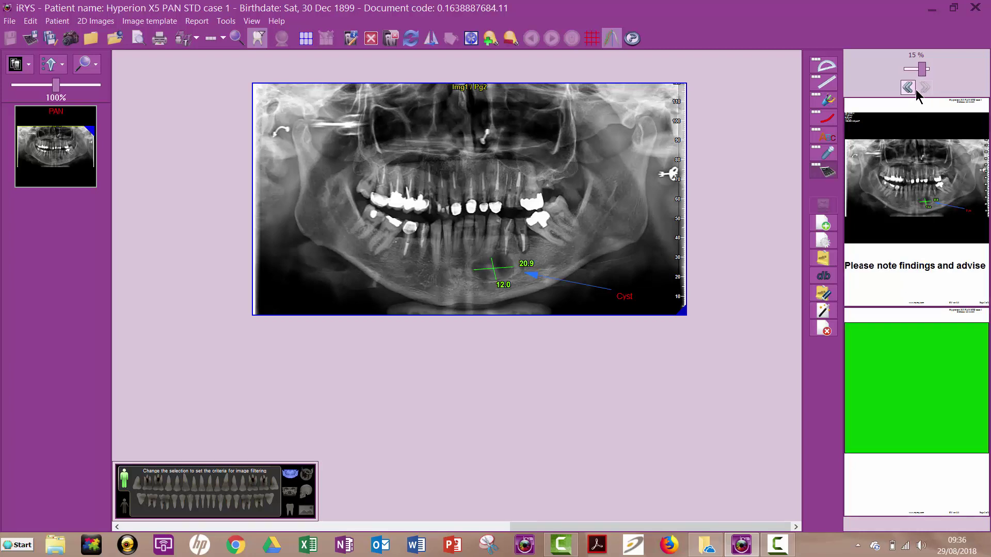
{"action": "left_click", "coordinate": [908, 89]}
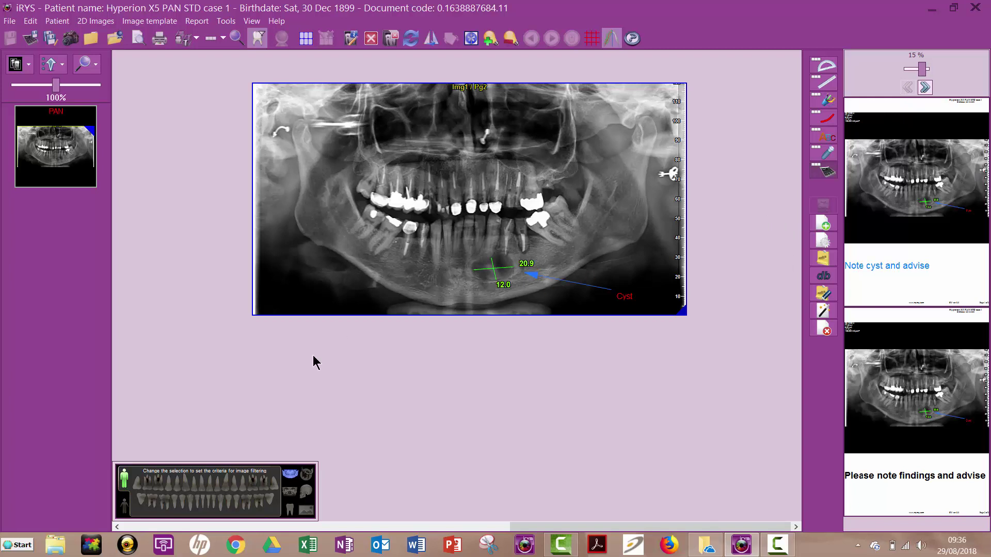
Save the report as PDF 'Test1' on the Desktop at 300 dpi, pages 1 to 3.
{"action": "left_click", "coordinate": [10, 21]}
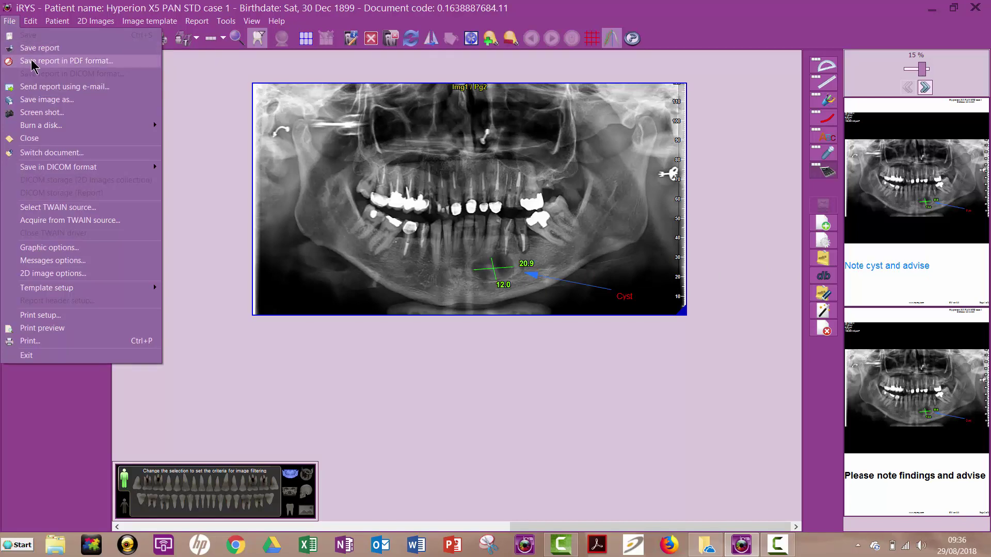
{"action": "left_click", "coordinate": [32, 62]}
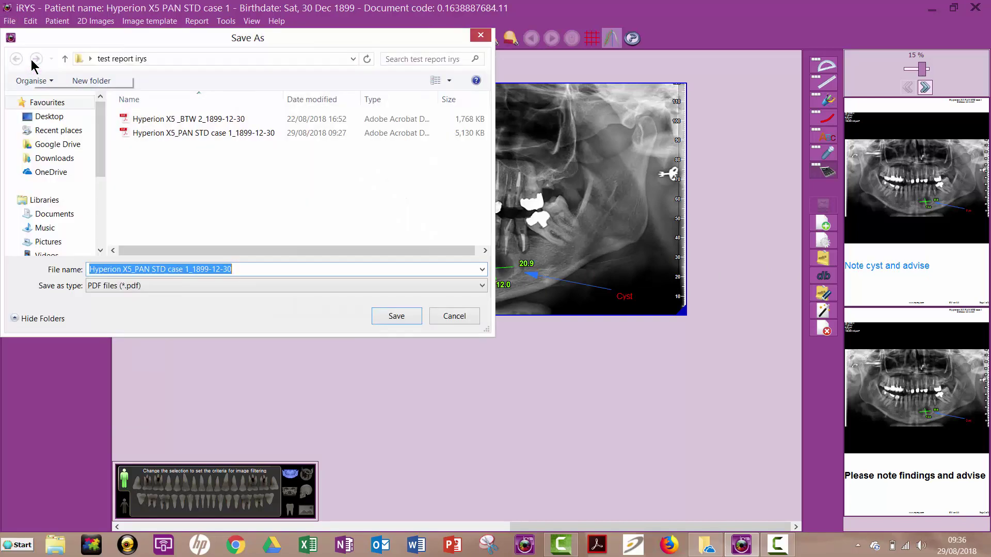
{"action": "type", "text": "Test1"}
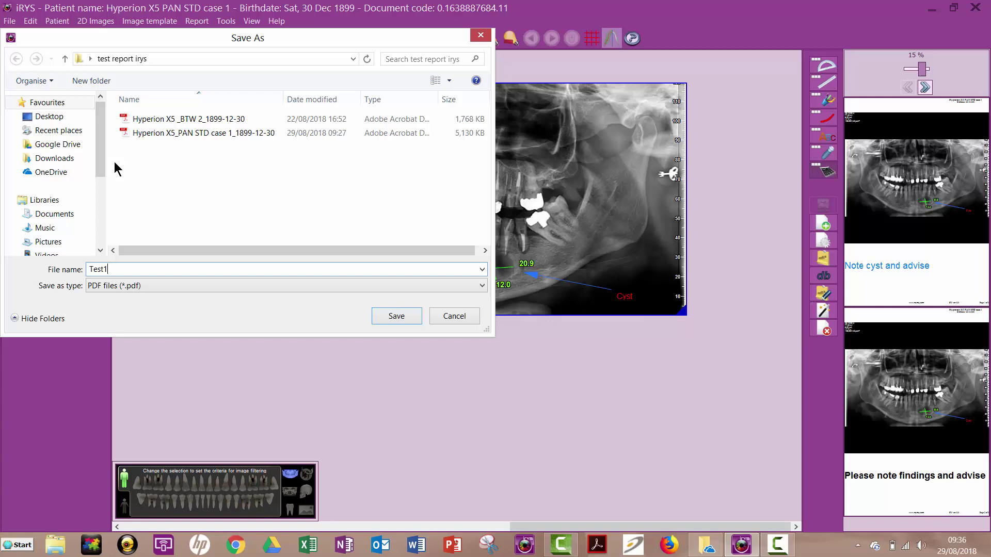
{"action": "left_click", "coordinate": [47, 118]}
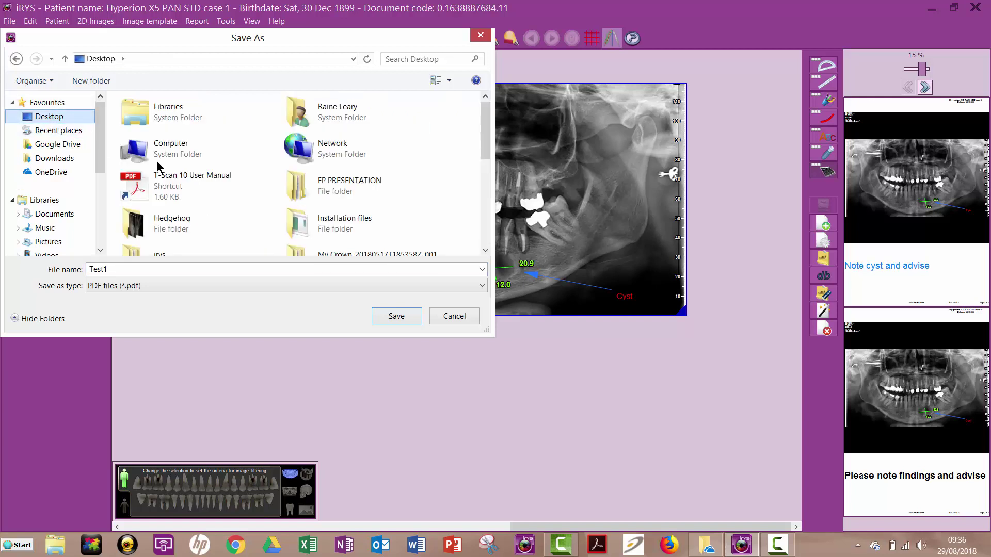
{"action": "left_click", "coordinate": [397, 316]}
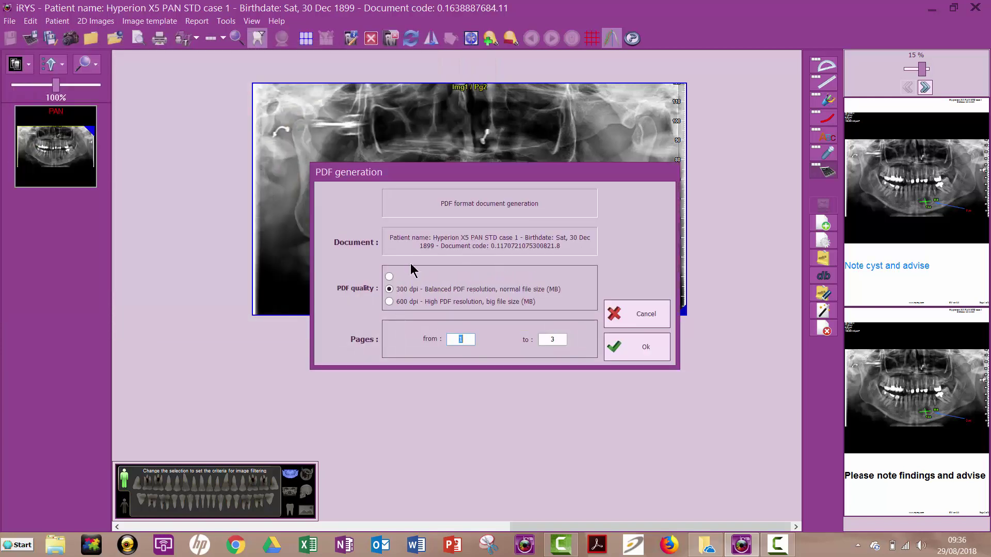
{"action": "left_click", "coordinate": [615, 348]}
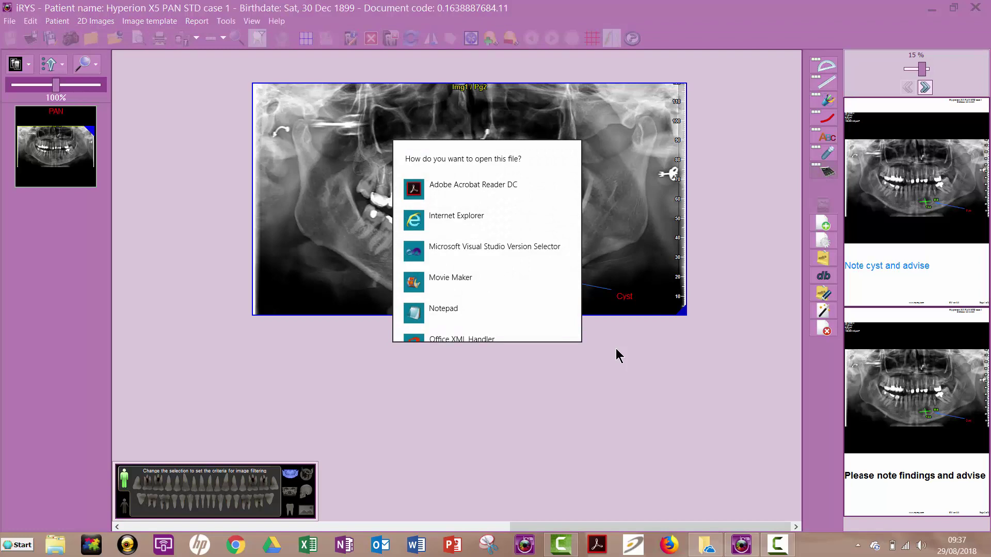
Open the Test1 PDF in Adobe Acrobat Reader DC.
{"action": "left_click", "coordinate": [418, 190]}
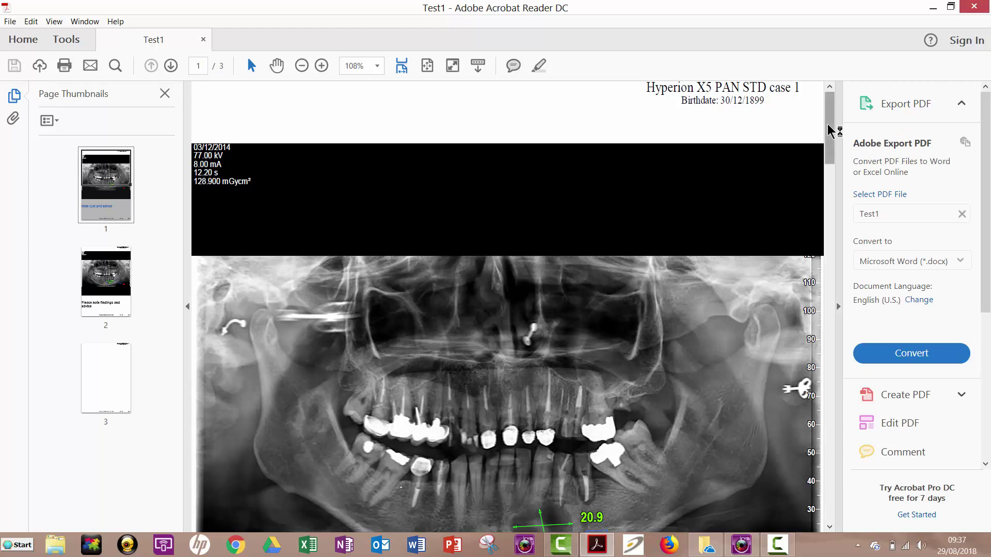
Scroll Test1's first page down to the "Note cyst and advise" text, then minimize Acrobat Reader.
{"action": "left_click_drag", "start_coordinate": [829, 131], "coordinate": [823, 192]}
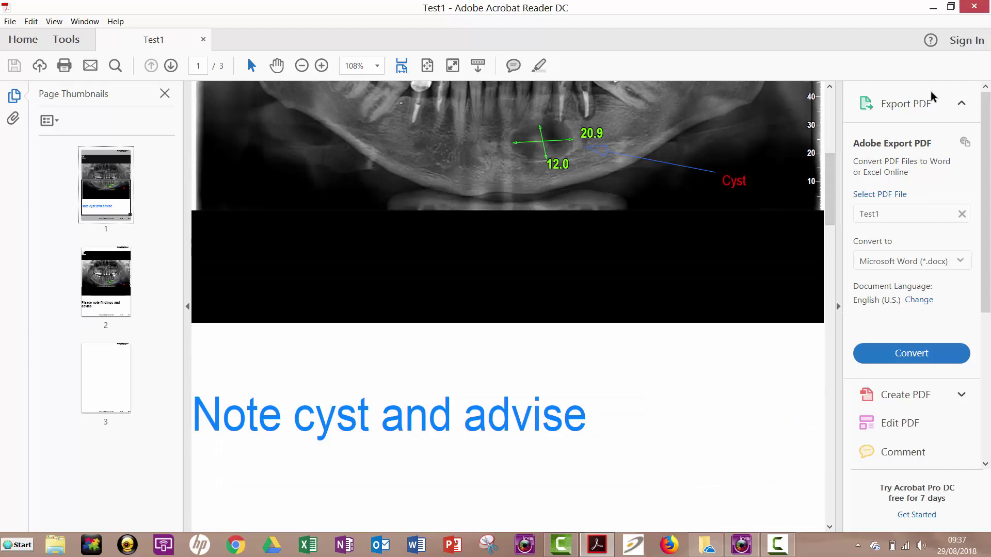
{"action": "left_click", "coordinate": [934, 9]}
Minimize iRYS and open the desktop Test1 PDF with Adobe Acrobat Reader DC.
{"action": "left_click", "coordinate": [930, 8]}
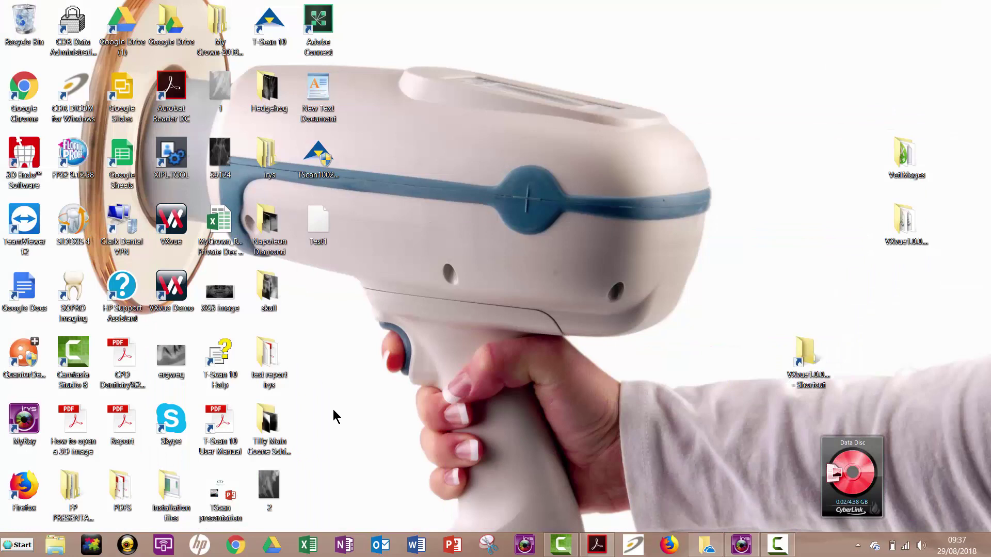
{"action": "double_click", "coordinate": [318, 230]}
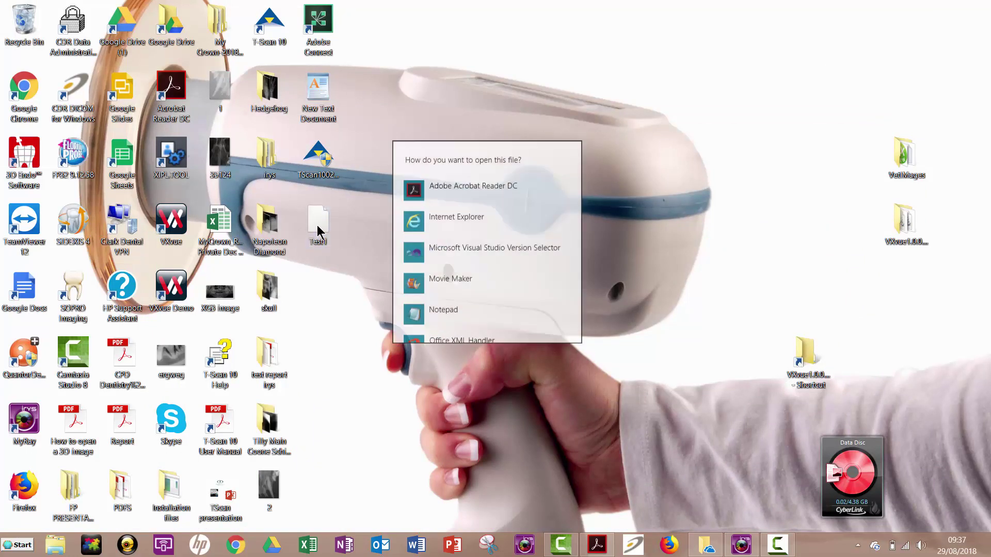
{"action": "left_click", "coordinate": [441, 190]}
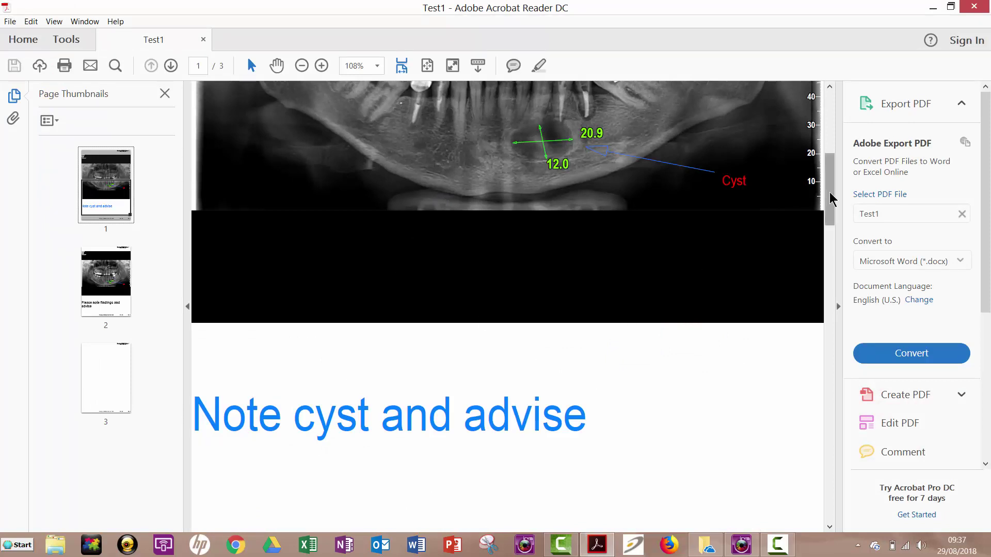
Scroll back up to the panoramic X-ray showing the 20.9 and 12.0 cyst measurements.
{"action": "left_click_drag", "start_coordinate": [836, 199], "coordinate": [837, 150]}
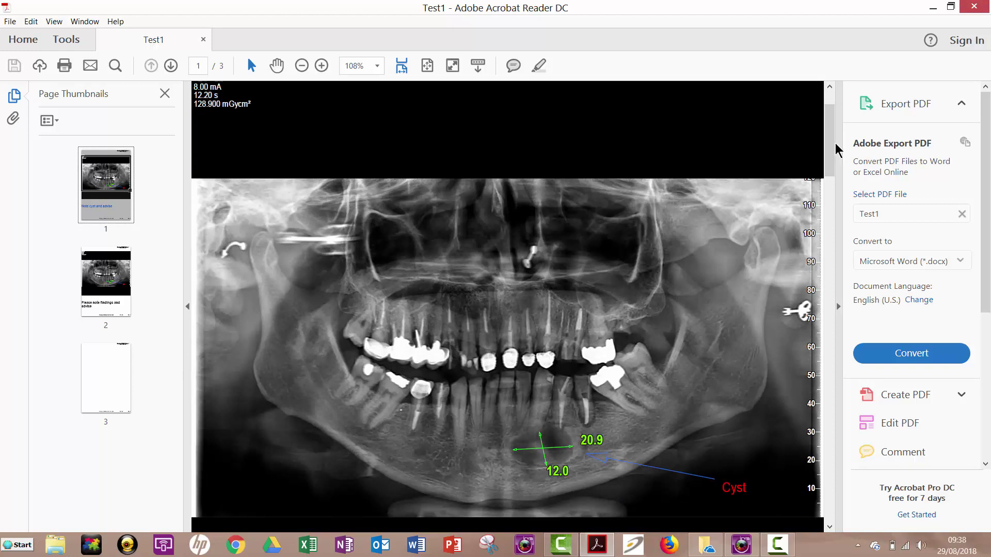
{"action": "key", "text": "alt"}
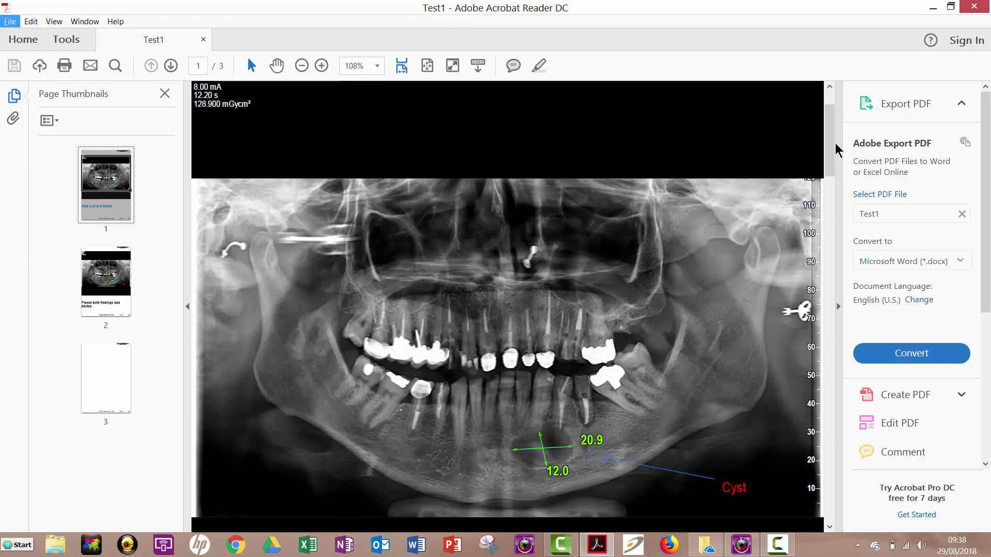